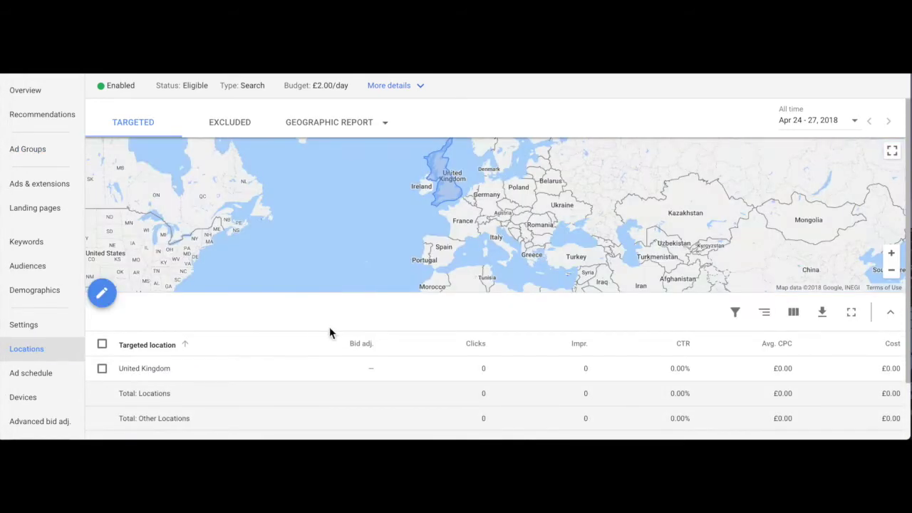
Open the campaign's targeted locations for editing and try location searches for "nether", "york", "n1" and "isle w", clearing the last entry
{"action": "scroll", "coordinate": [265, 311], "scroll_direction": "down", "scroll_amount": 1}
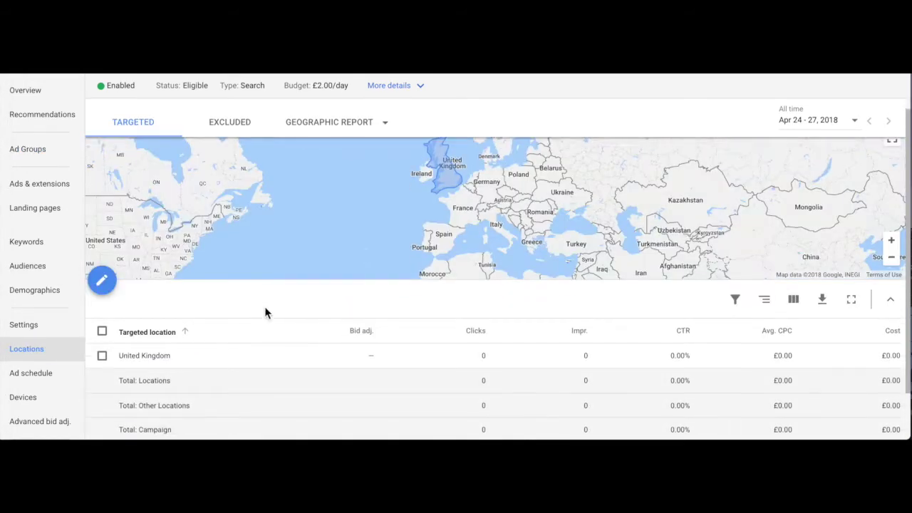
{"action": "scroll", "coordinate": [249, 282], "scroll_direction": "up", "scroll_amount": 1}
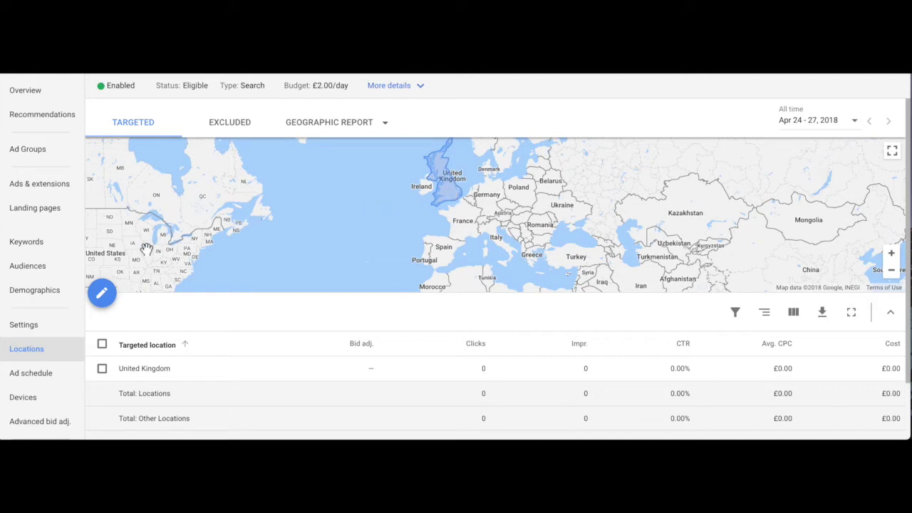
{"action": "left_click", "coordinate": [103, 296]}
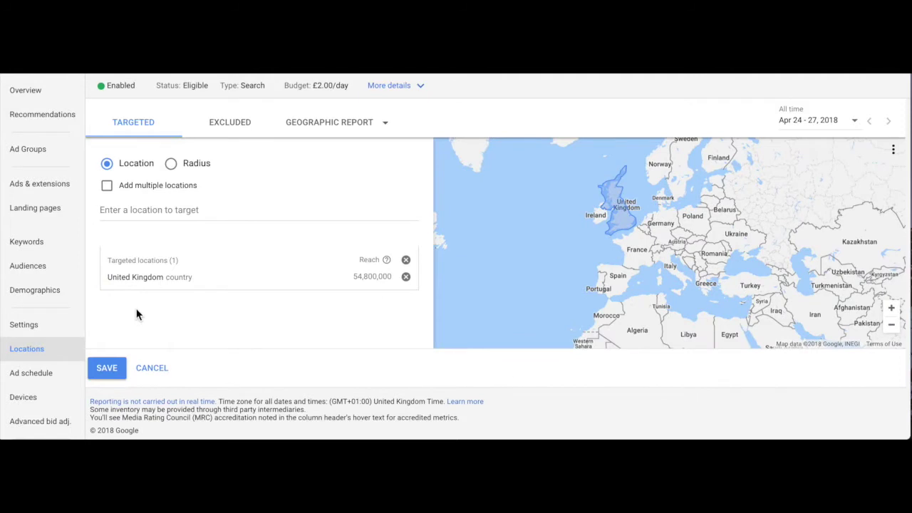
{"action": "left_click", "coordinate": [134, 211]}
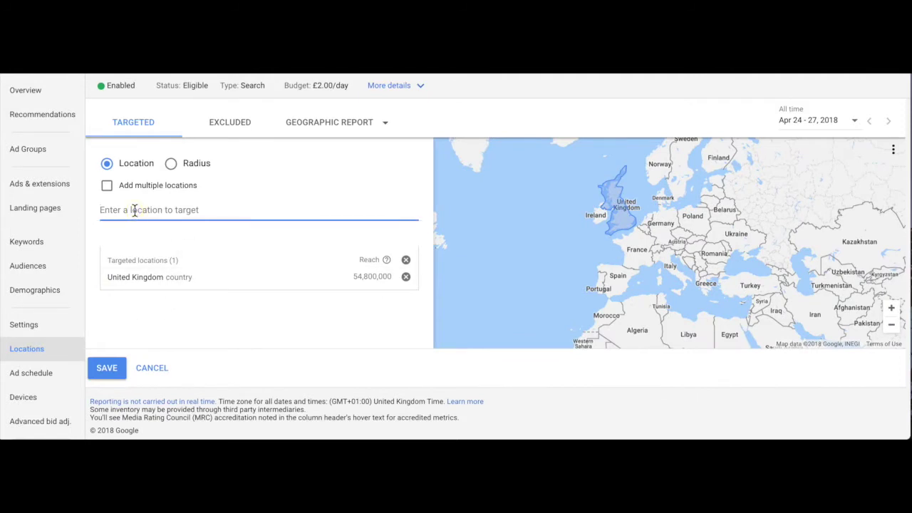
{"action": "type", "text": "neth"}
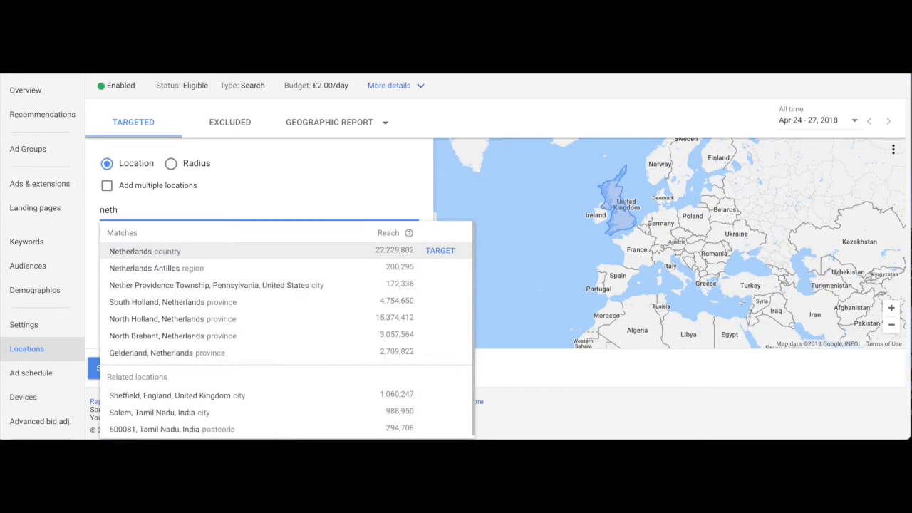
{"action": "type", "text": "er"}
{"action": "left_click_drag", "start_coordinate": [128, 211], "coordinate": [95, 218]}
{"action": "type", "text": "york"}
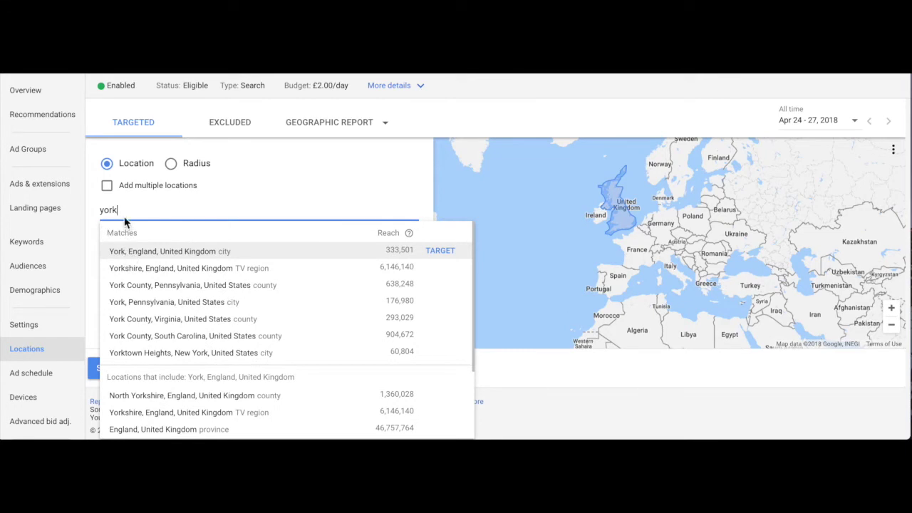
{"action": "left_click_drag", "start_coordinate": [123, 209], "coordinate": [93, 216]}
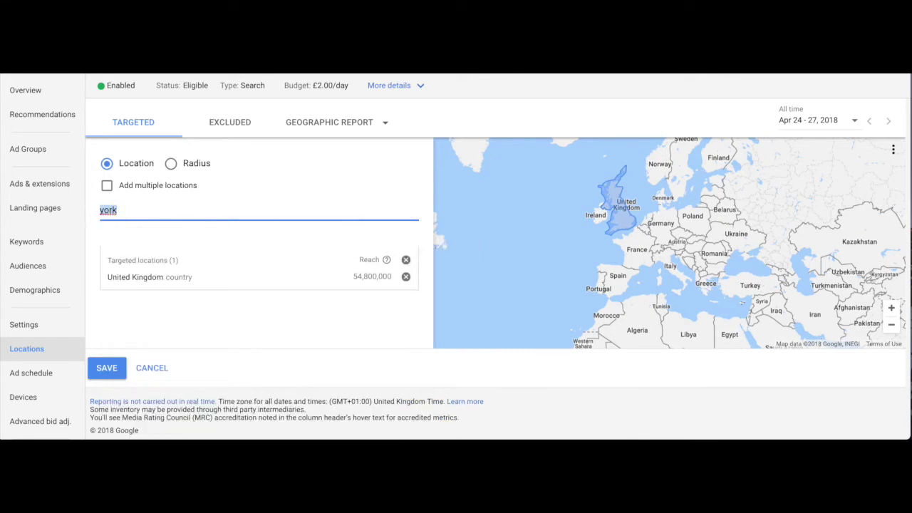
{"action": "type", "text": "n1"}
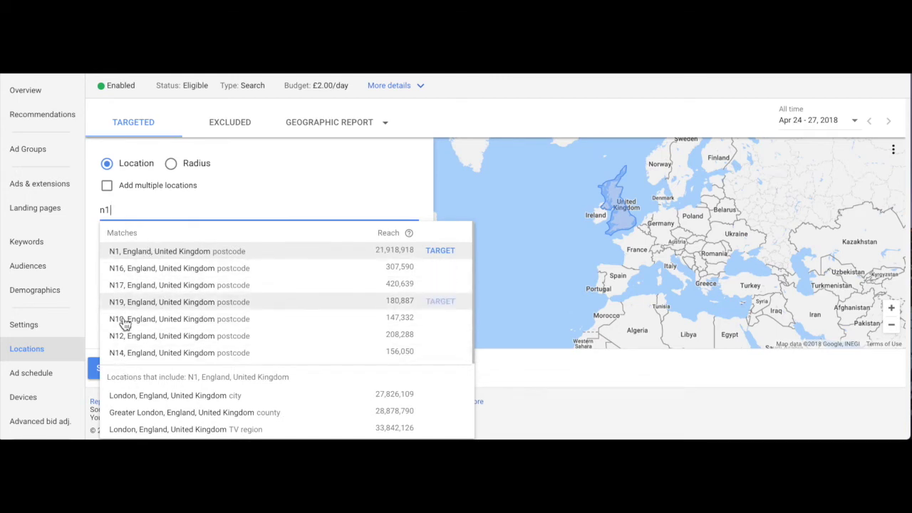
{"action": "left_click_drag", "start_coordinate": [121, 210], "coordinate": [104, 213]}
{"action": "type", "text": "isle w"}
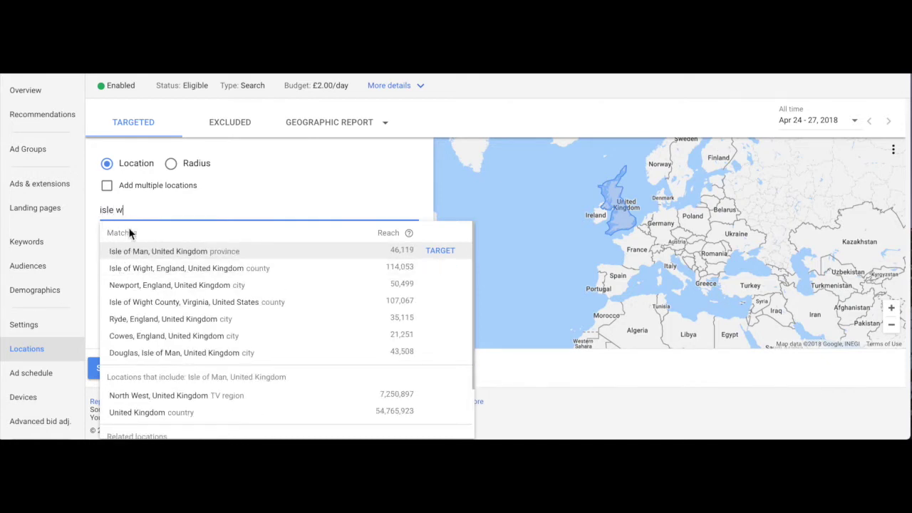
{"action": "left_click_drag", "start_coordinate": [125, 210], "coordinate": [100, 211]}
{"action": "key", "text": "BackSpace"}
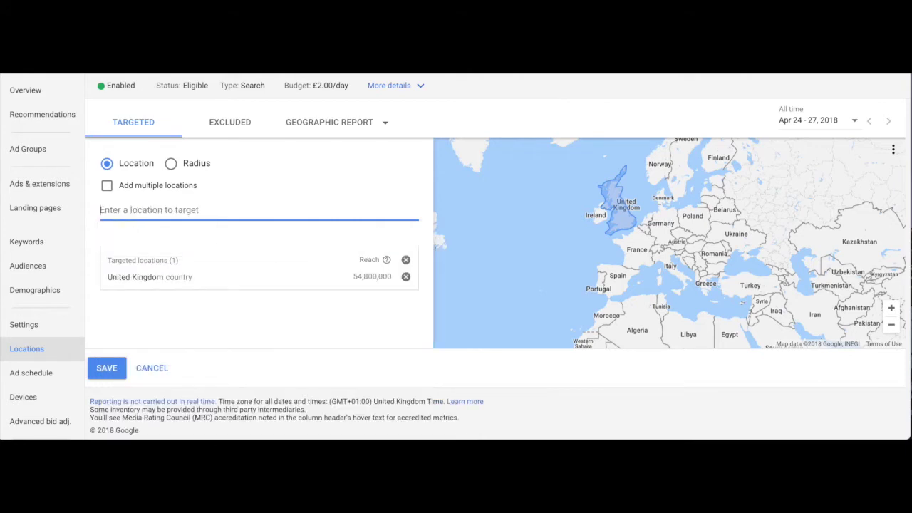
Add a radius target of 3 miles around the full St Albans postcode and save the targeted locations
{"action": "left_click", "coordinate": [170, 164]}
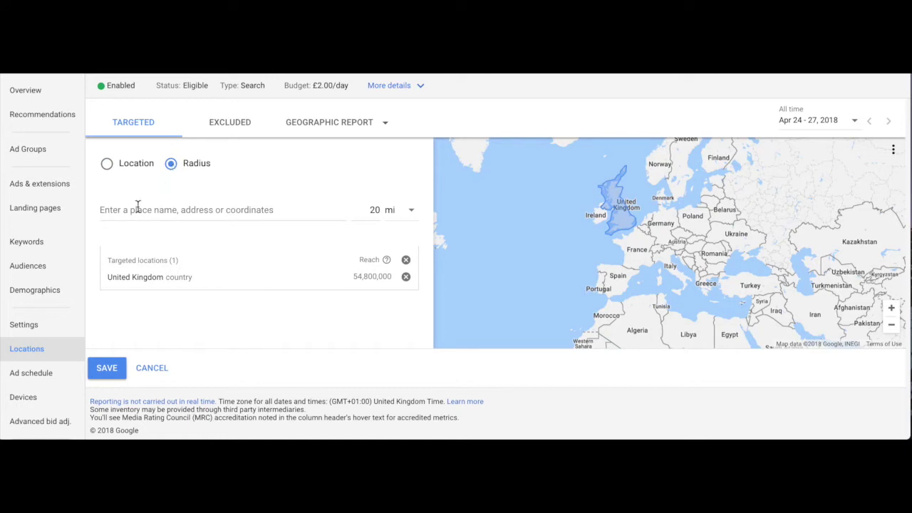
{"action": "left_click", "coordinate": [375, 209]}
{"action": "left_click", "coordinate": [426, 189]}
{"action": "left_click", "coordinate": [166, 209]}
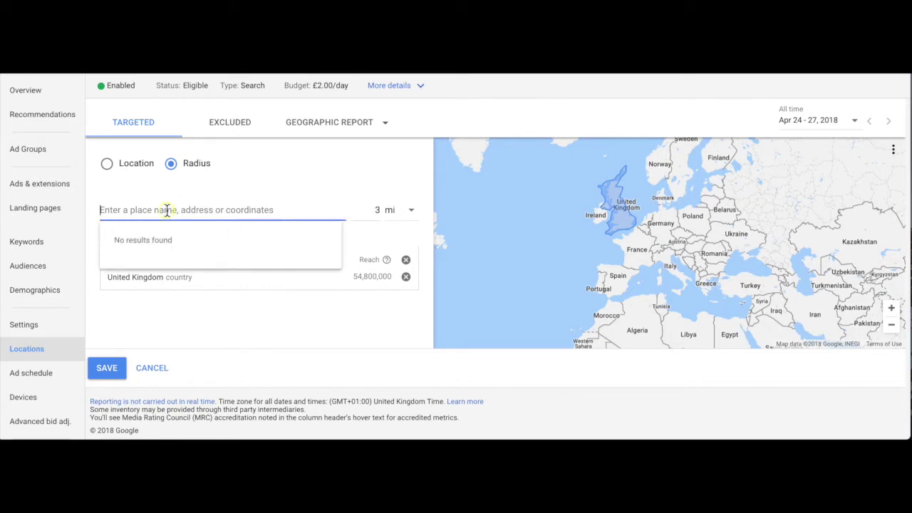
{"action": "type", "text": "al"}
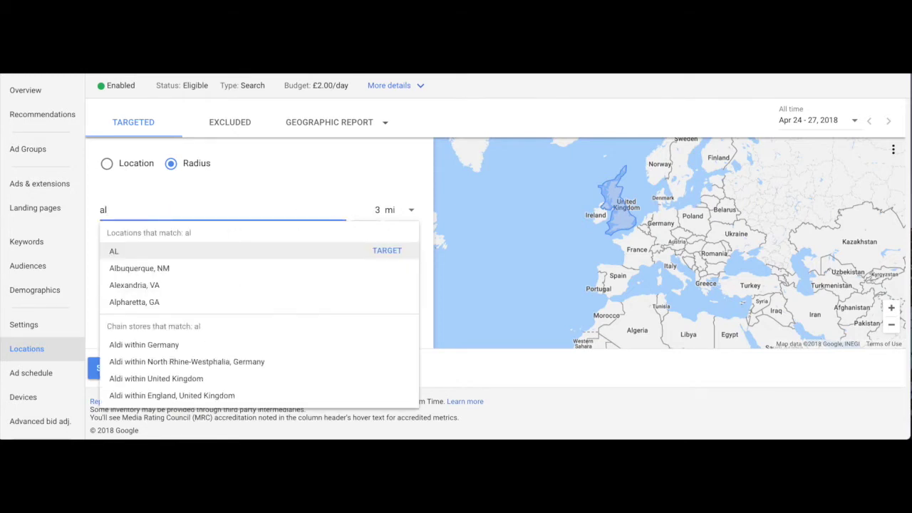
{"action": "type", "text": "1 "}
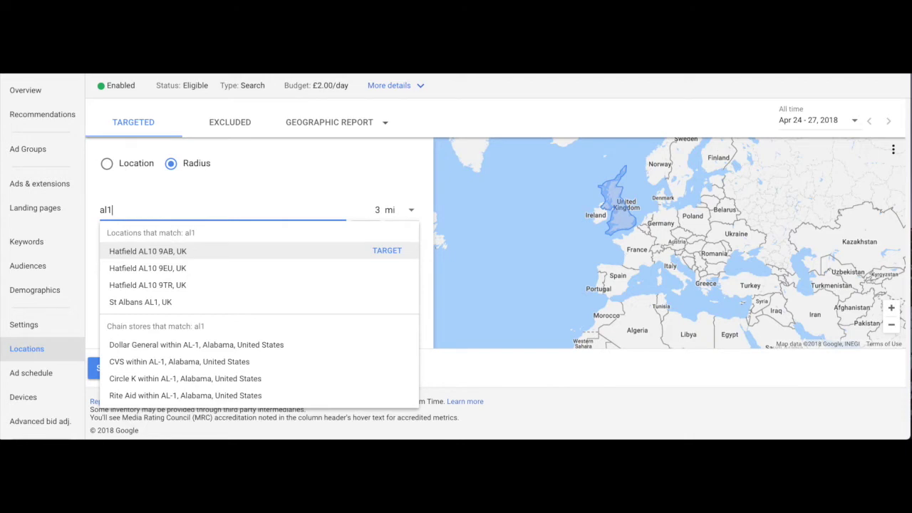
{"action": "type", "text": "2aa"}
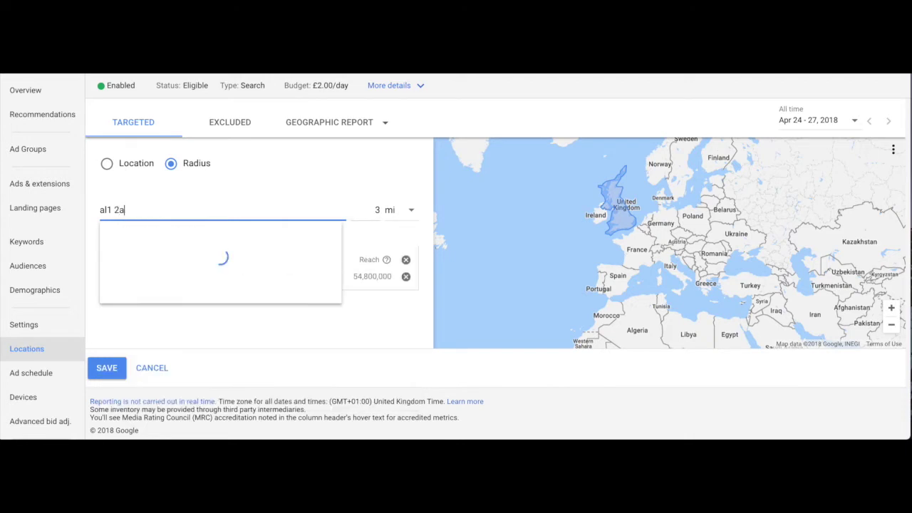
{"action": "left_click", "coordinate": [168, 255]}
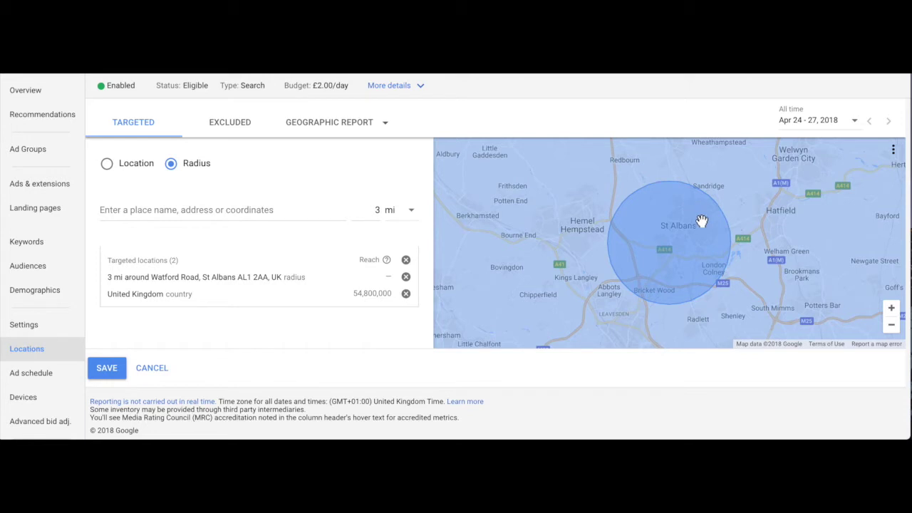
{"action": "left_click", "coordinate": [105, 367]}
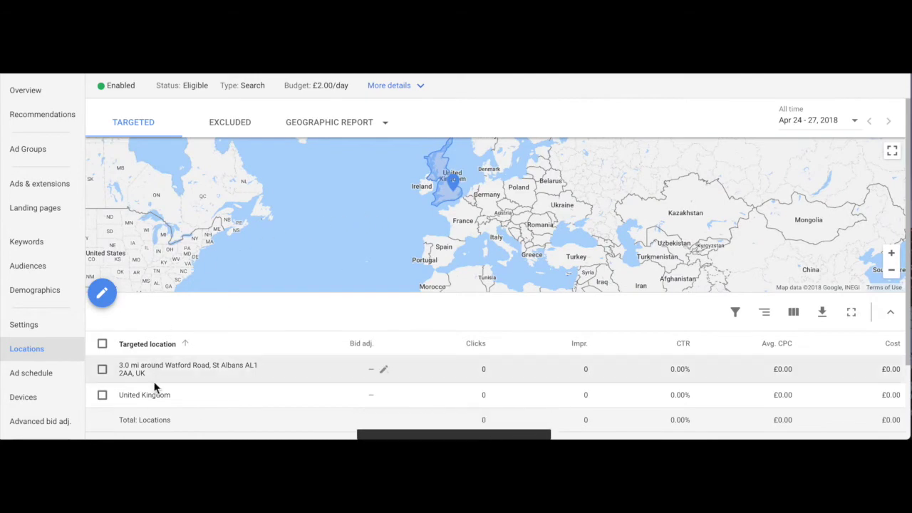
Add the county of Hertfordshire, England, United Kingdom as a targeted location and save it
{"action": "left_click", "coordinate": [103, 295]}
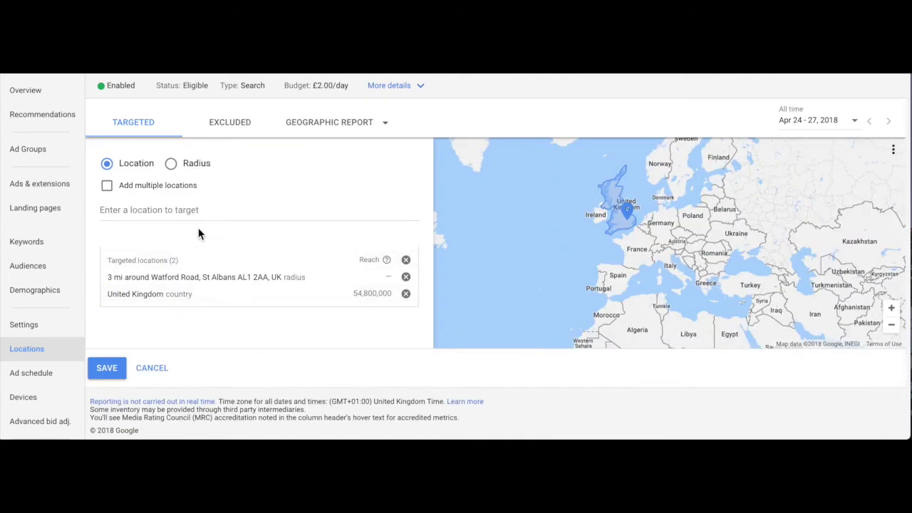
{"action": "left_click", "coordinate": [164, 209]}
{"action": "type", "text": "hert"}
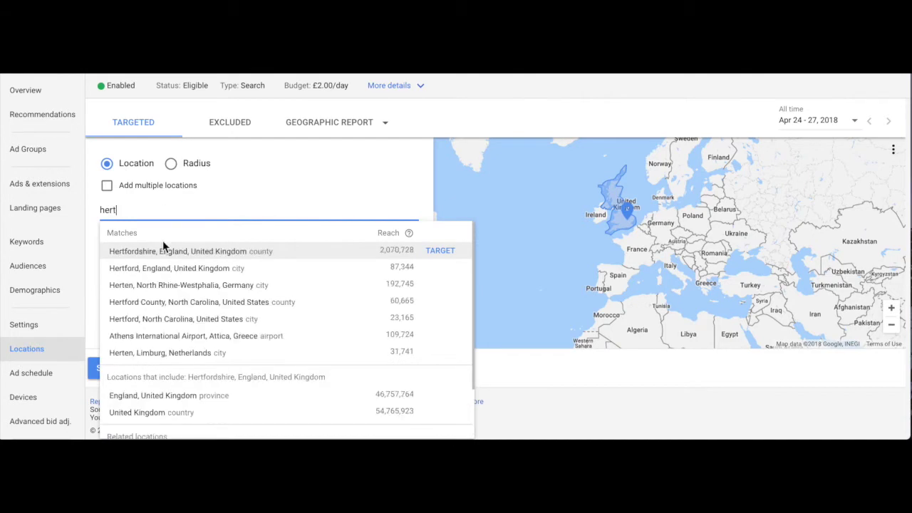
{"action": "left_click", "coordinate": [247, 256]}
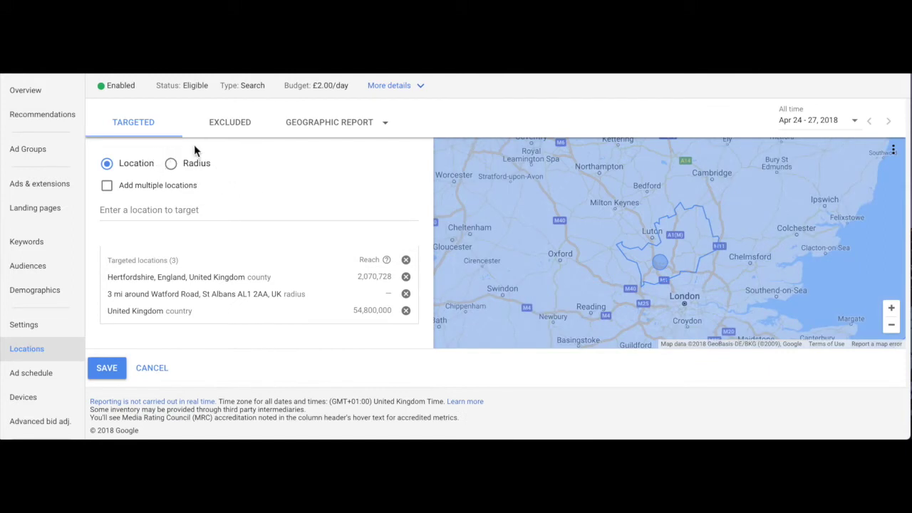
{"action": "left_click", "coordinate": [107, 368]}
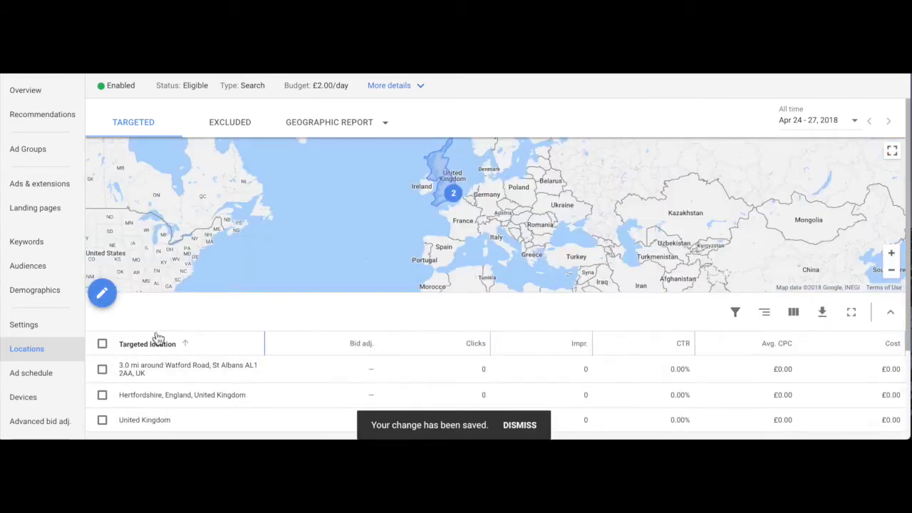
Remove United Kingdom from the campaign's targeted locations
{"action": "scroll", "coordinate": [164, 332], "scroll_direction": "down", "scroll_amount": 1}
{"action": "scroll", "coordinate": [164, 332], "scroll_direction": "down", "scroll_amount": 1}
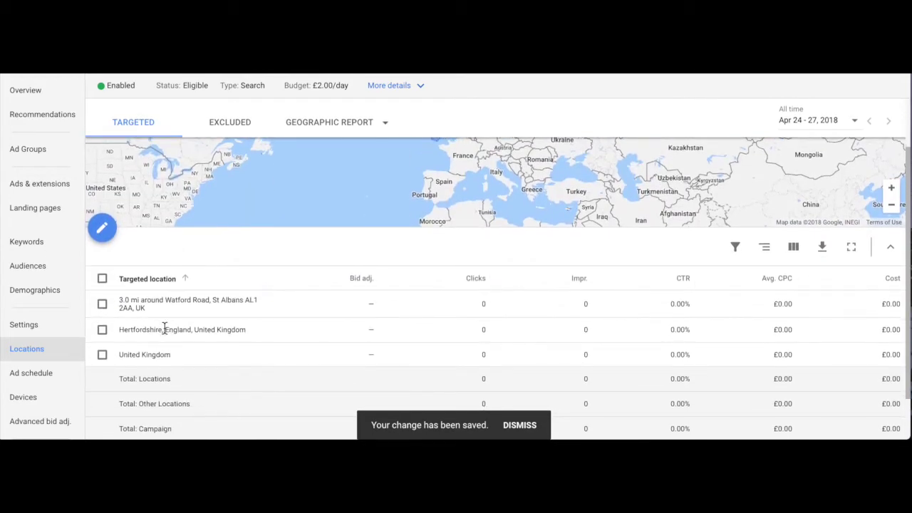
{"action": "left_click", "coordinate": [102, 354]}
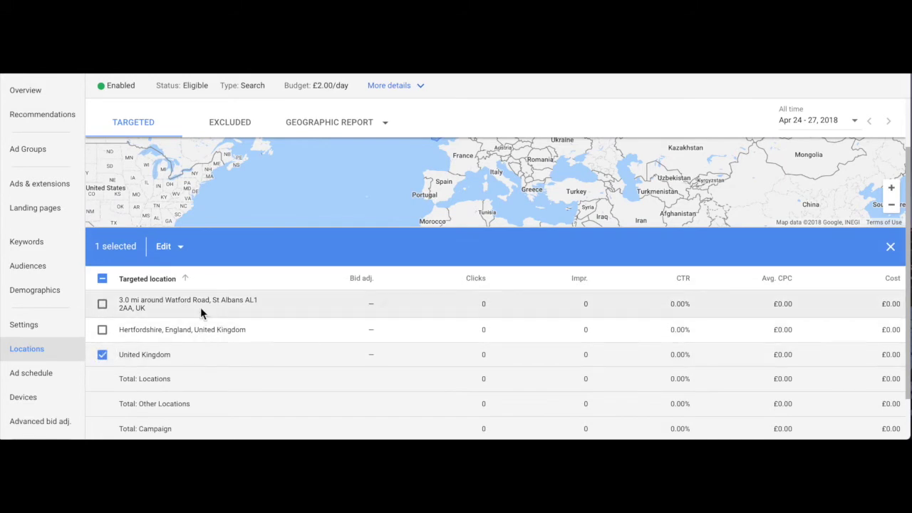
{"action": "left_click", "coordinate": [178, 251]}
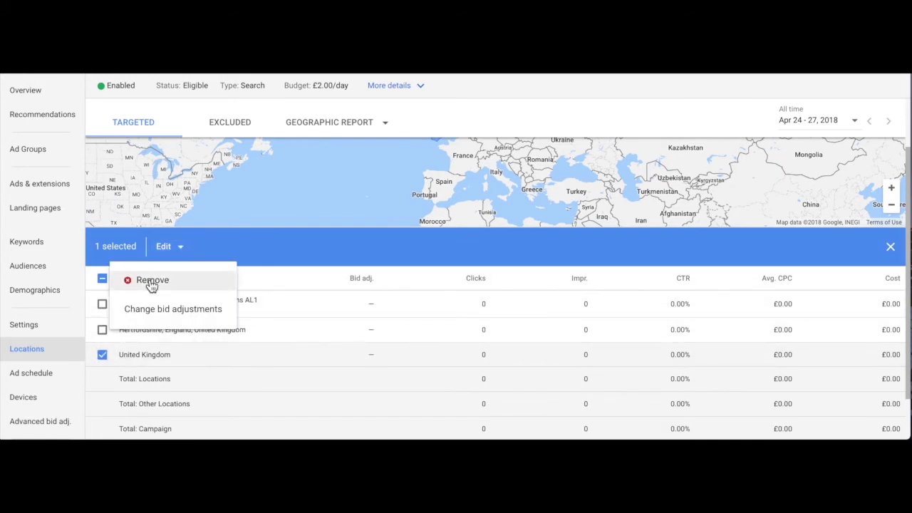
{"action": "left_click", "coordinate": [150, 282]}
{"action": "left_click", "coordinate": [497, 242]}
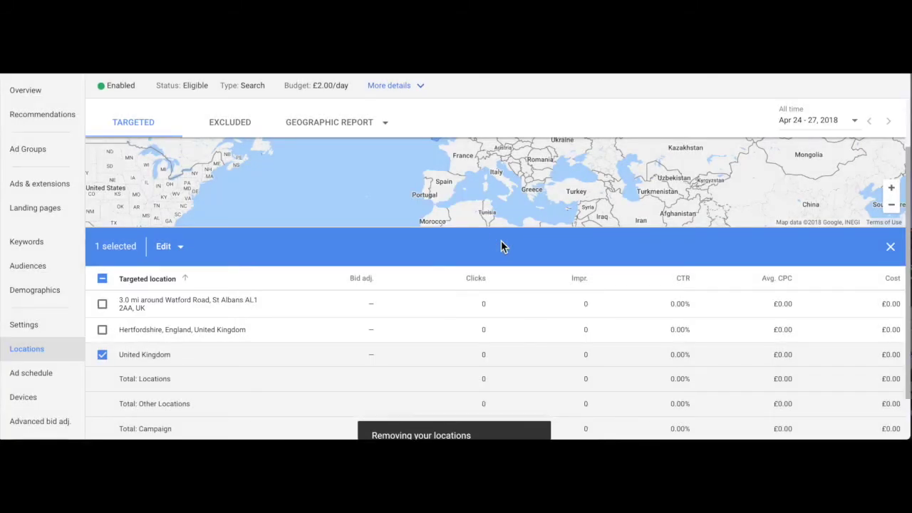
{"action": "scroll", "coordinate": [272, 250], "scroll_direction": "down", "scroll_amount": 1}
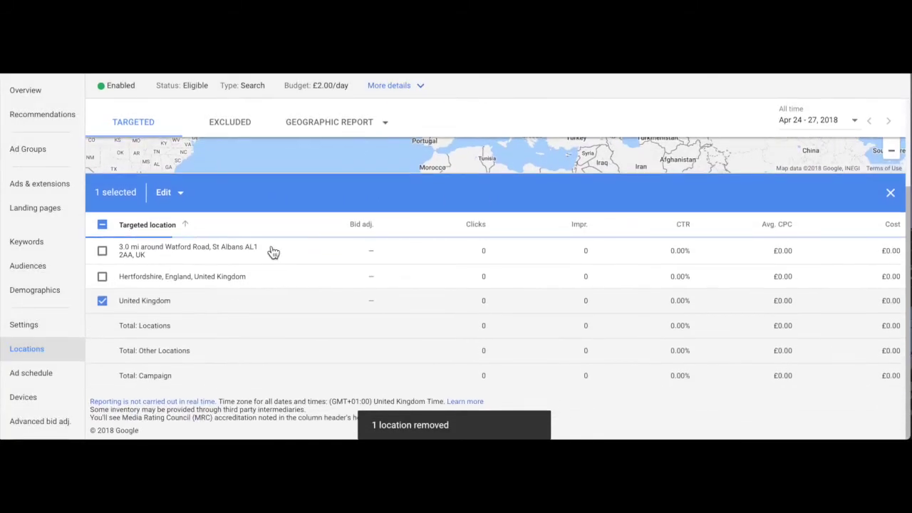
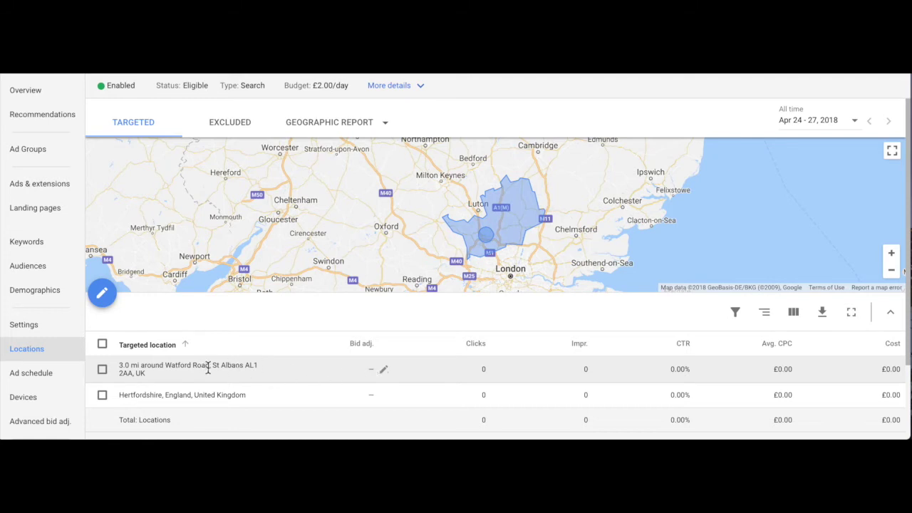
Set the bid adjustment for the 3-mile St Albans radius target to a 25% increase and save it
{"action": "left_click", "coordinate": [380, 369]}
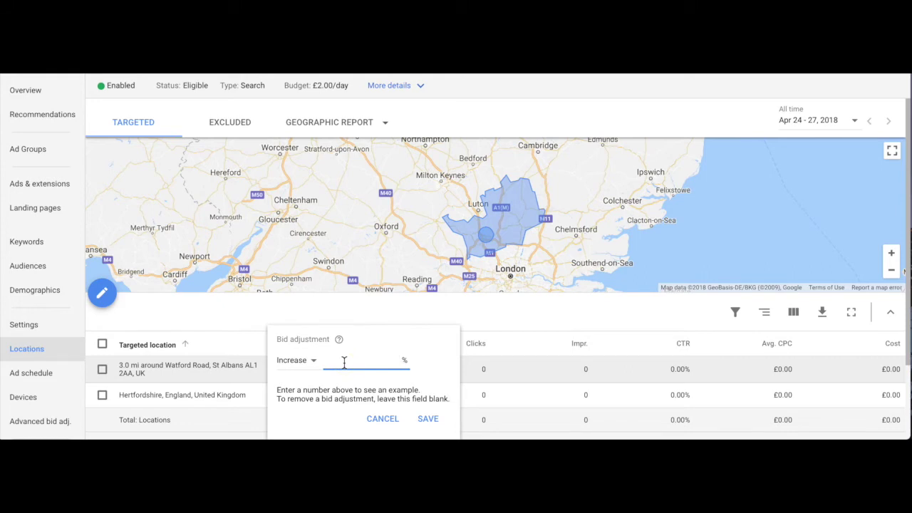
{"action": "type", "text": "20"}
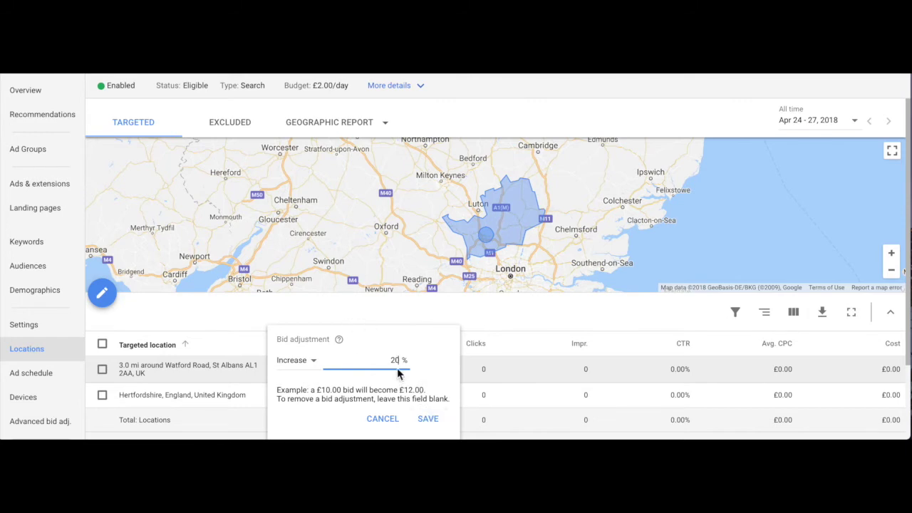
{"action": "type", "text": "5"}
{"action": "left_click", "coordinate": [426, 421]}
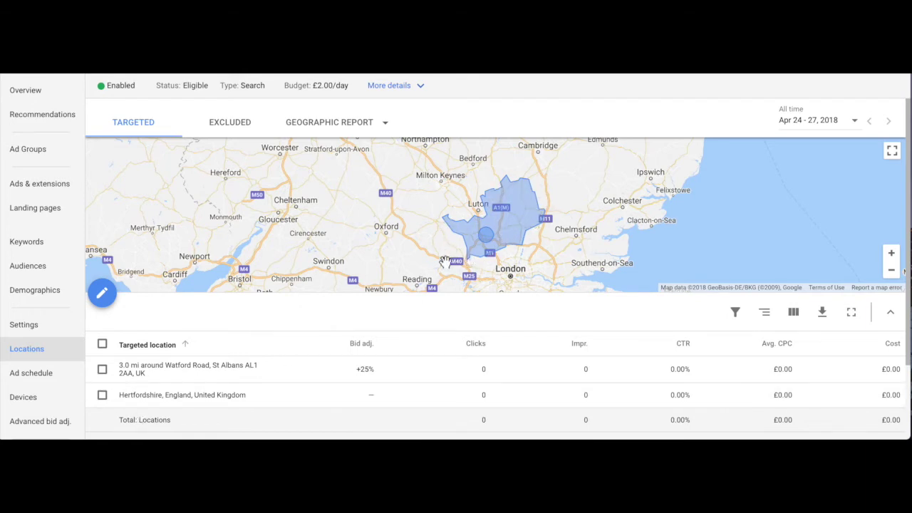
Set the bid adjustment for the Hertfordshire target to a 10% decrease and save it
{"action": "mouse_move", "coordinate": [332, 399]}
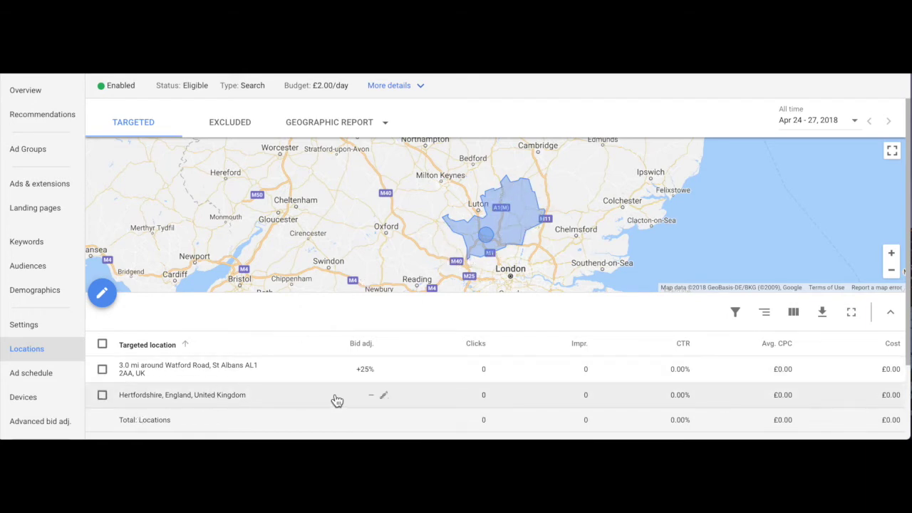
{"action": "left_click", "coordinate": [373, 397]}
{"action": "left_click", "coordinate": [298, 362]}
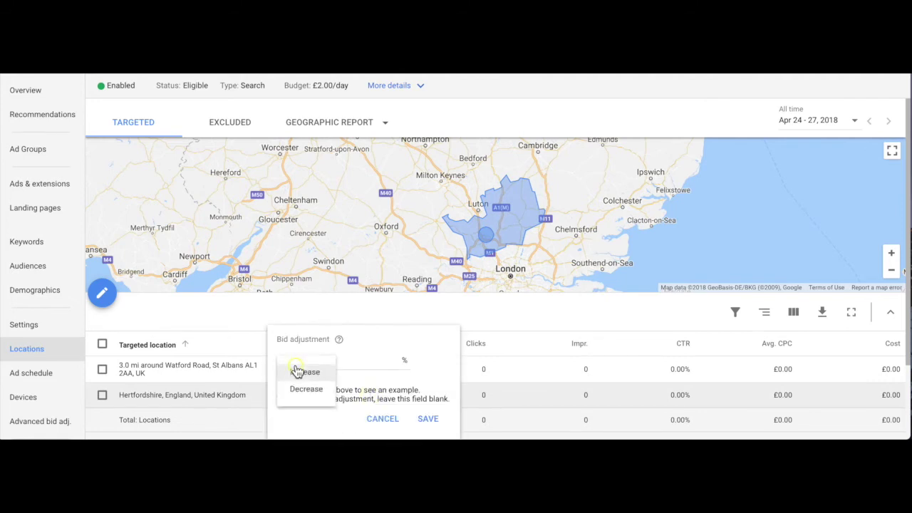
{"action": "left_click", "coordinate": [299, 395]}
{"action": "left_click", "coordinate": [345, 360]}
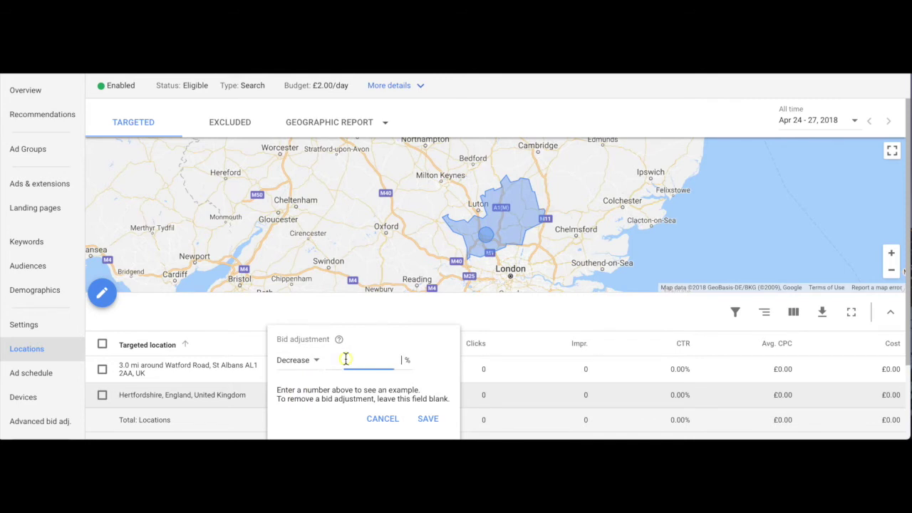
{"action": "type", "text": "10"}
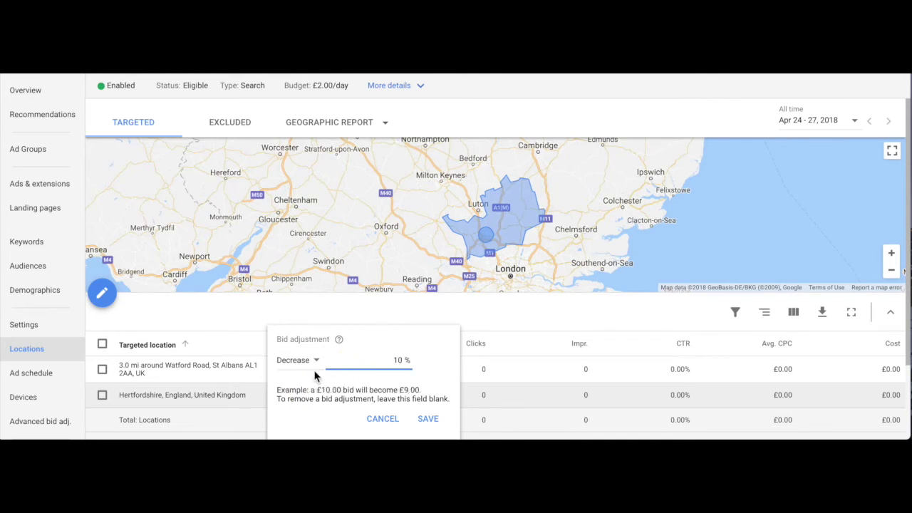
{"action": "left_click", "coordinate": [430, 420]}
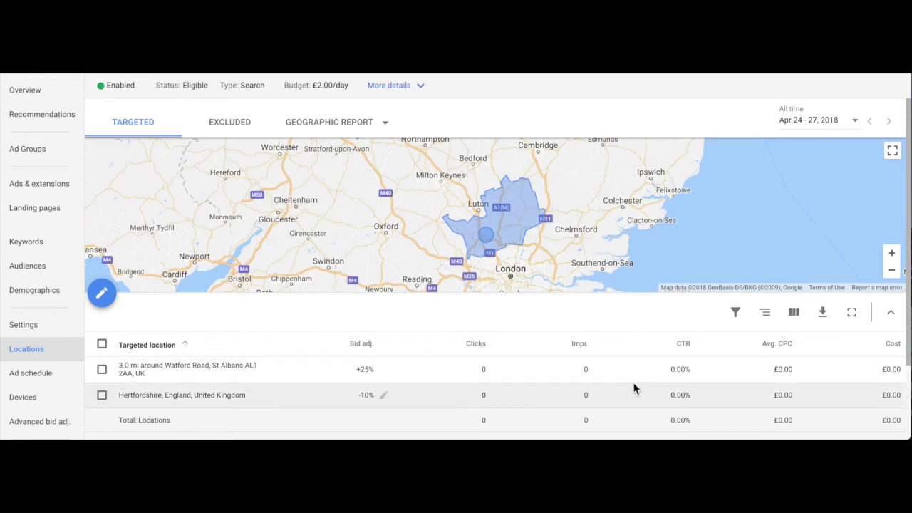
{"action": "mouse_move", "coordinate": [475, 345]}
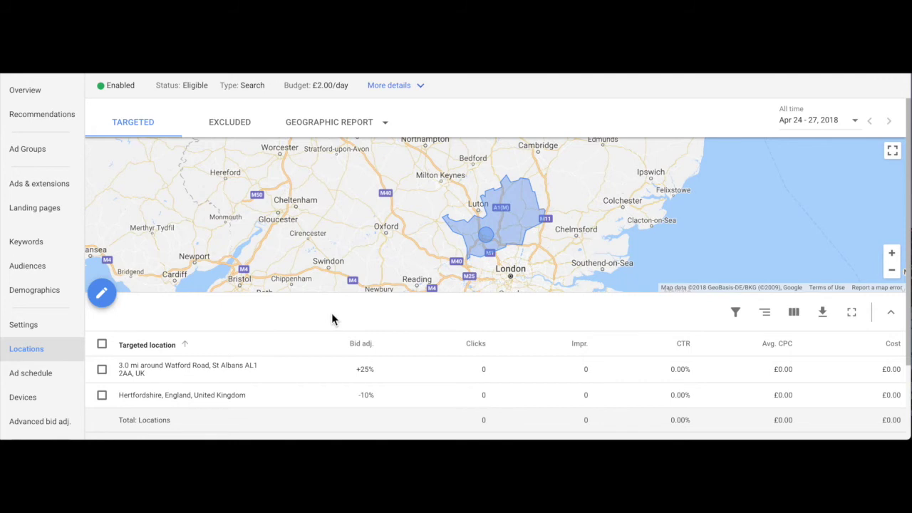
{"action": "mouse_move", "coordinate": [269, 373]}
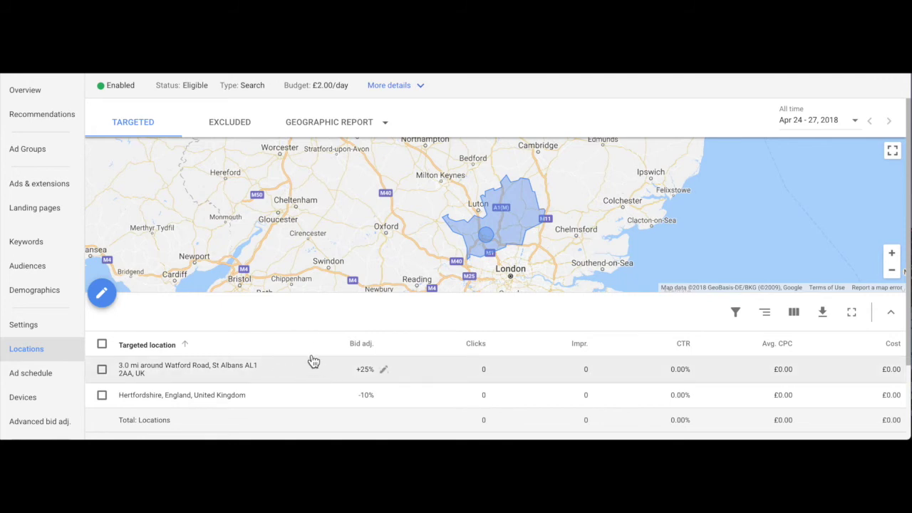
{"action": "mouse_move", "coordinate": [317, 349]}
{"action": "left_click", "coordinate": [103, 294]}
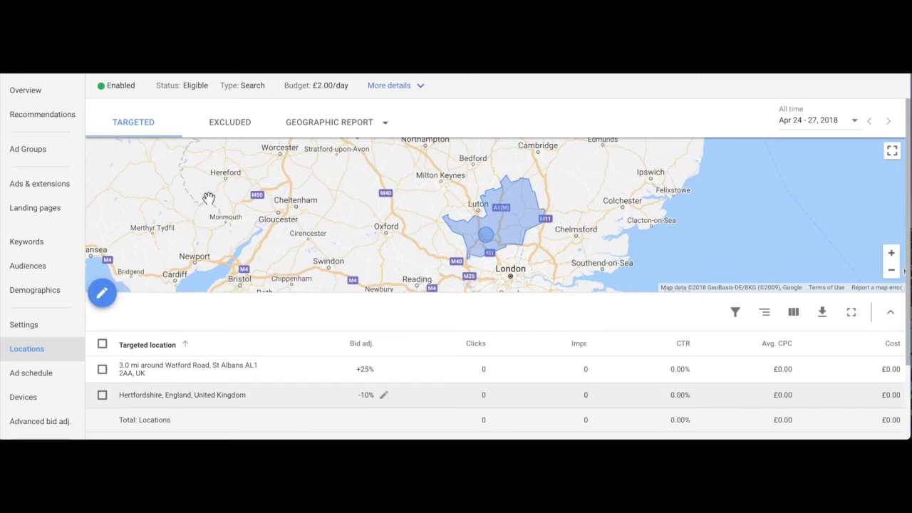
Exclude the city of Stevenage, England, United Kingdom from the campaign's locations and save the exclusion
{"action": "left_click", "coordinate": [230, 130]}
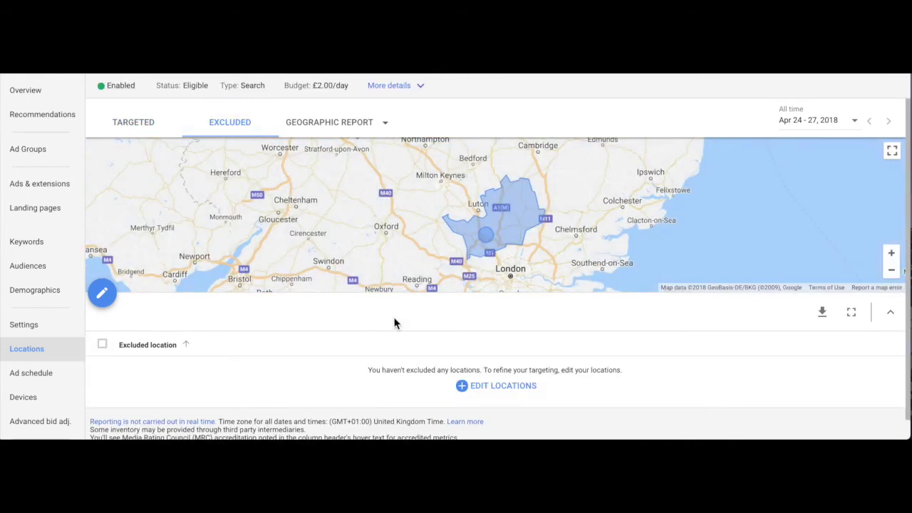
{"action": "scroll", "coordinate": [396, 322], "scroll_direction": "down", "scroll_amount": 1}
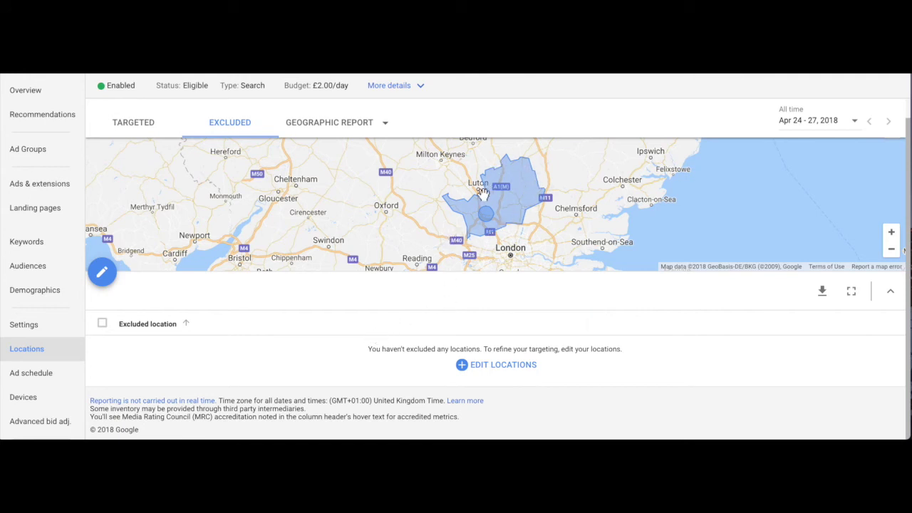
{"action": "left_click", "coordinate": [103, 275]}
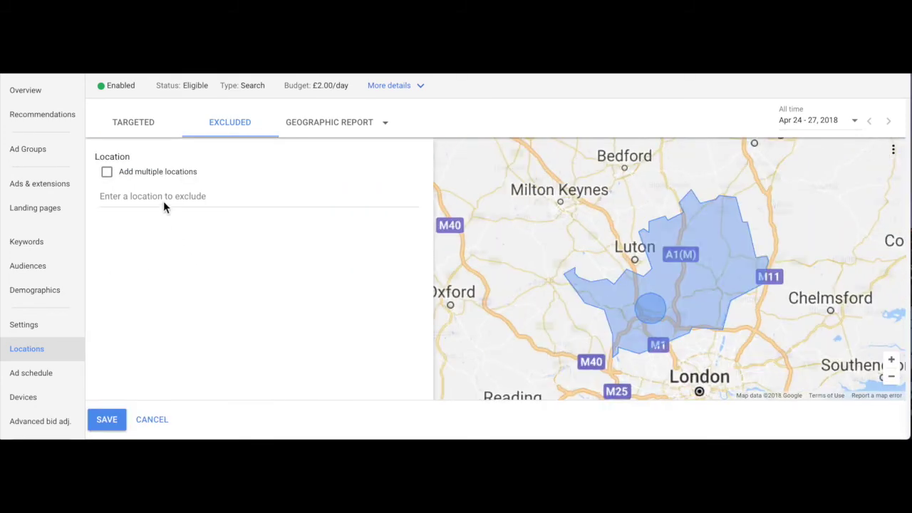
{"action": "left_click", "coordinate": [163, 198]}
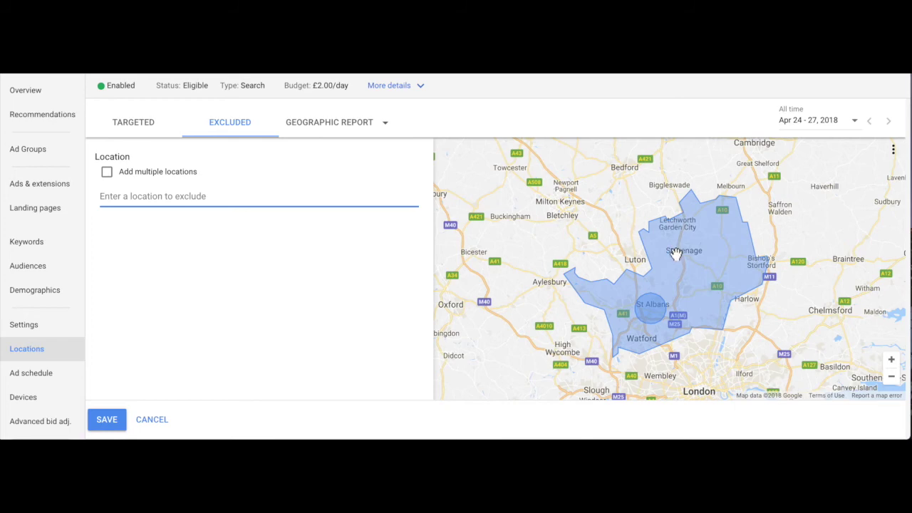
{"action": "left_click", "coordinate": [149, 203]}
{"action": "type", "text": "ste"}
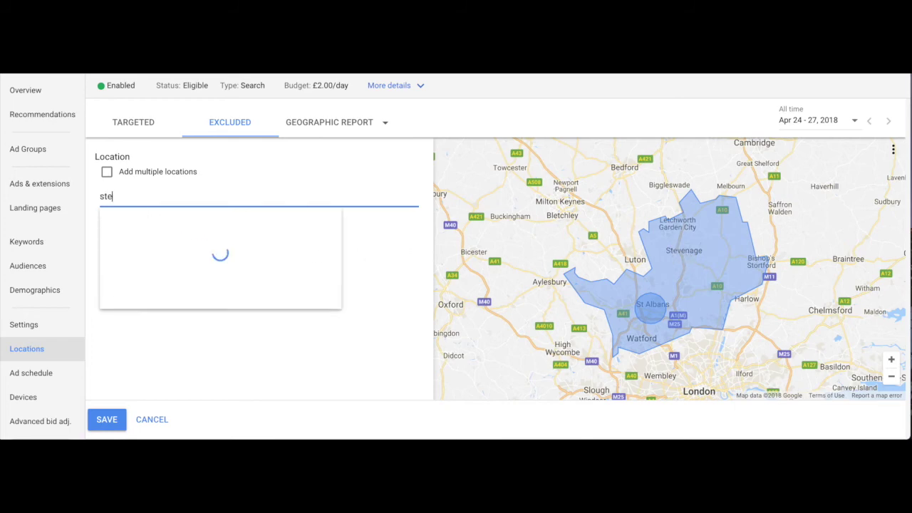
{"action": "type", "text": "venage"}
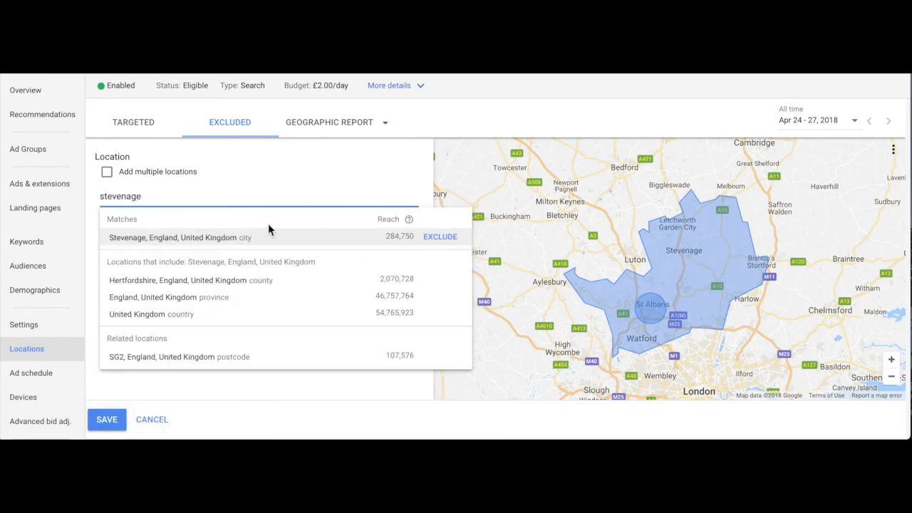
{"action": "left_click", "coordinate": [430, 239]}
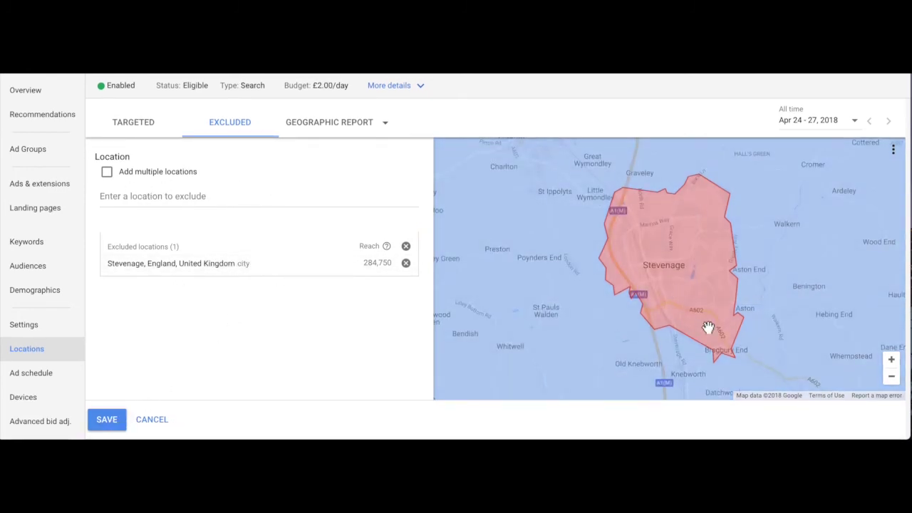
{"action": "left_click", "coordinate": [107, 419]}
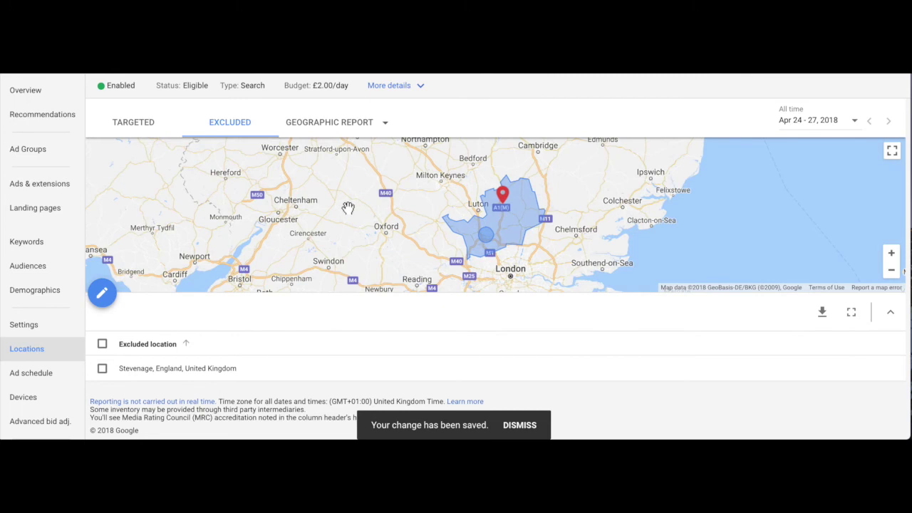
Examine the excluded Stevenage area within the targeted region on the map, and return to the targeted locations
{"action": "left_click", "coordinate": [891, 253]}
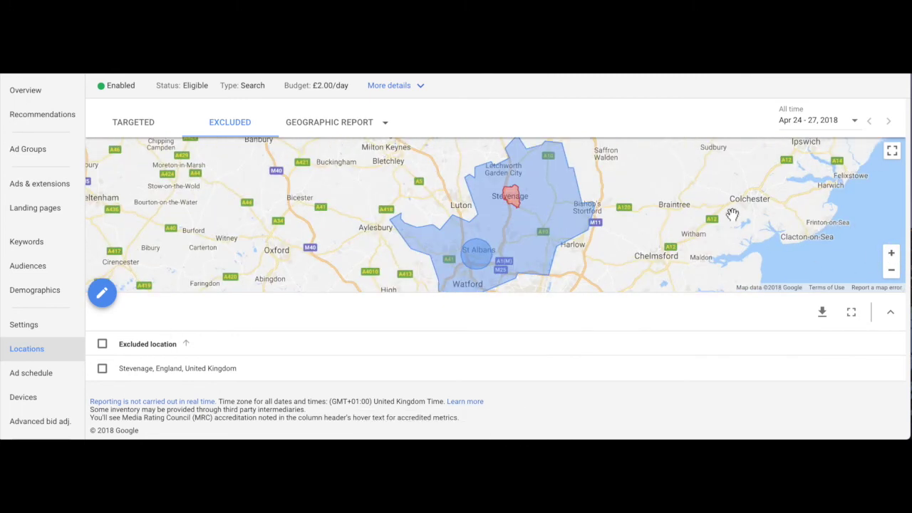
{"action": "left_click_drag", "start_coordinate": [733, 214], "coordinate": [727, 202]}
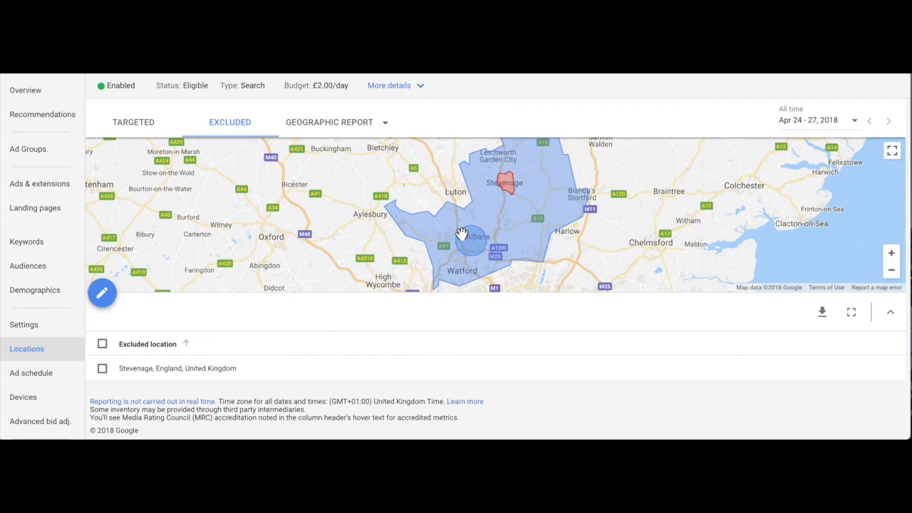
{"action": "left_click", "coordinate": [146, 130]}
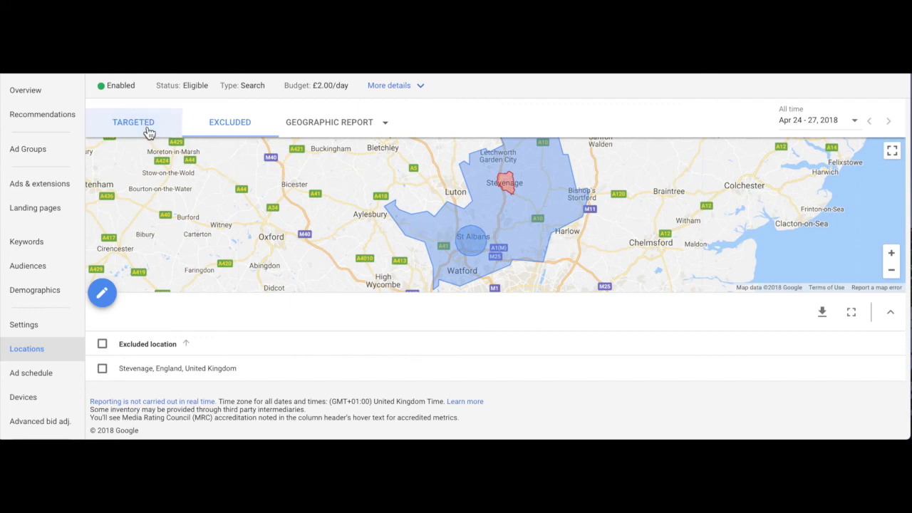